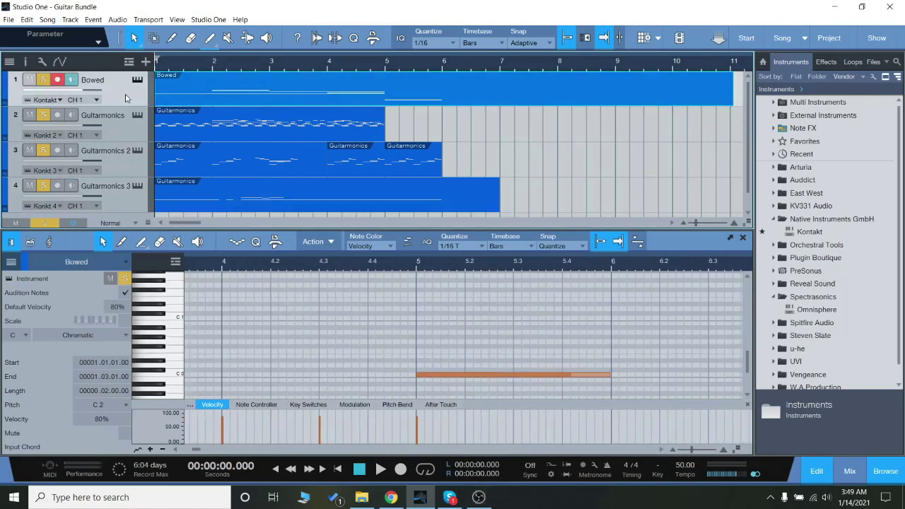
Step: Open the Bowed track's Kontakt instrument, check Guitarmonics, then return to Bowed Guitar
{"action": "left_click", "coordinate": [138, 79]}
{"action": "left_click_drag", "start_coordinate": [547, 48], "coordinate": [539, 41]}
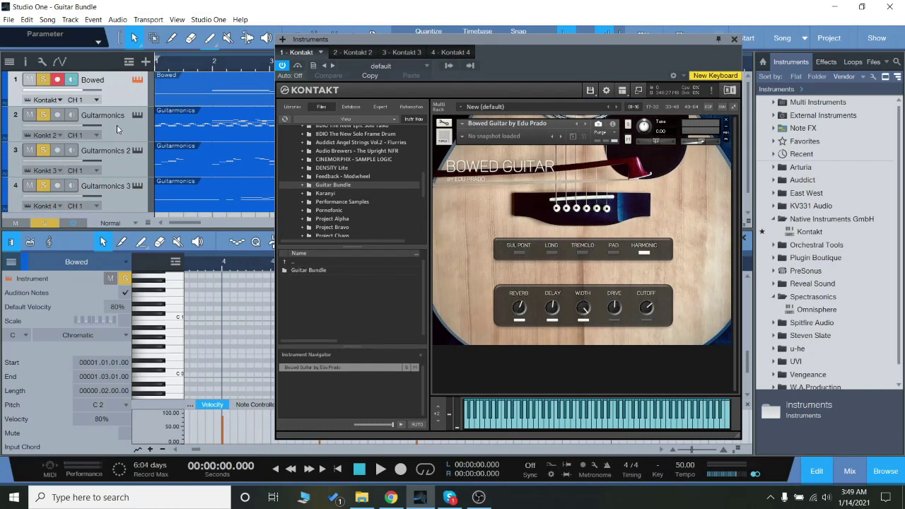
{"action": "left_click", "coordinate": [137, 115]}
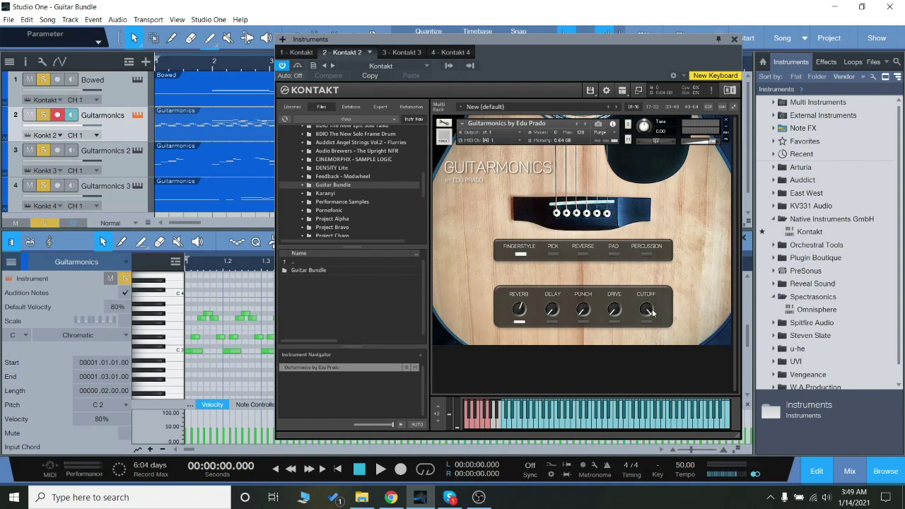
{"action": "left_click", "coordinate": [131, 98]}
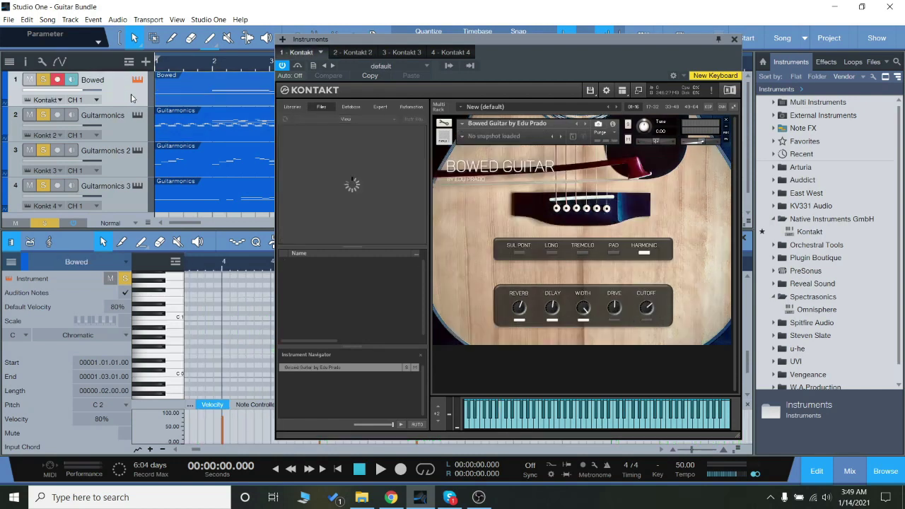
Step: Close the Kontakt window and clear all track solos
{"action": "left_click", "coordinate": [734, 39]}
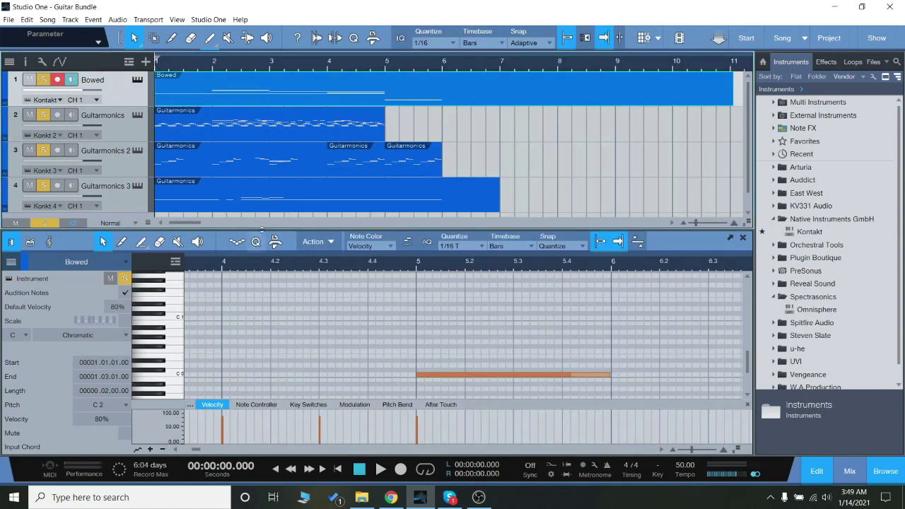
{"action": "scroll", "coordinate": [297, 179], "scroll_direction": "down", "scroll_amount": 1}
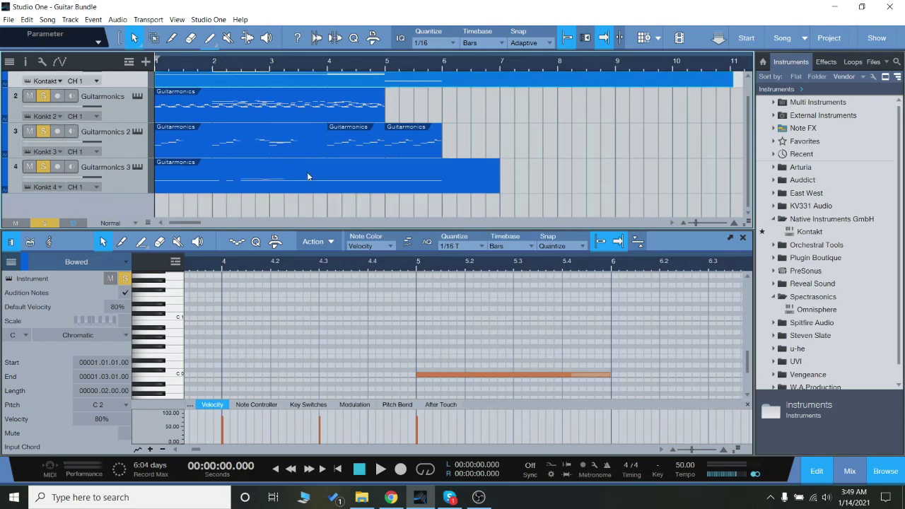
{"action": "scroll", "coordinate": [306, 175], "scroll_direction": "up", "scroll_amount": 1}
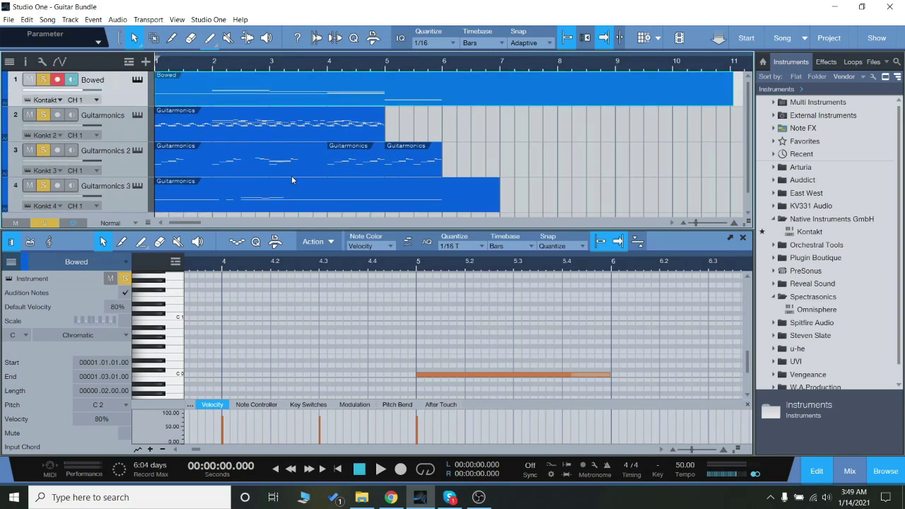
{"action": "left_click", "coordinate": [43, 223]}
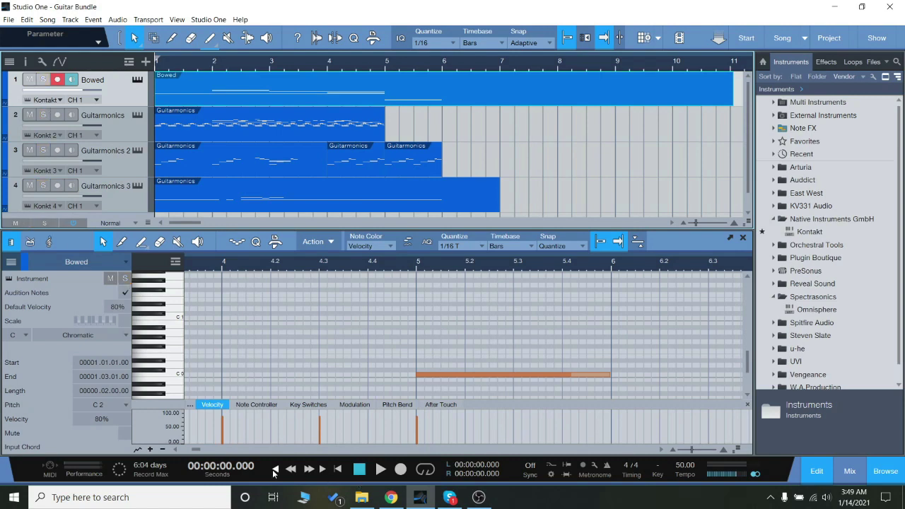
Step: Select the Guitarmonics track and play back its part
{"action": "key", "text": "Down"}
{"action": "left_click", "coordinate": [381, 469]}
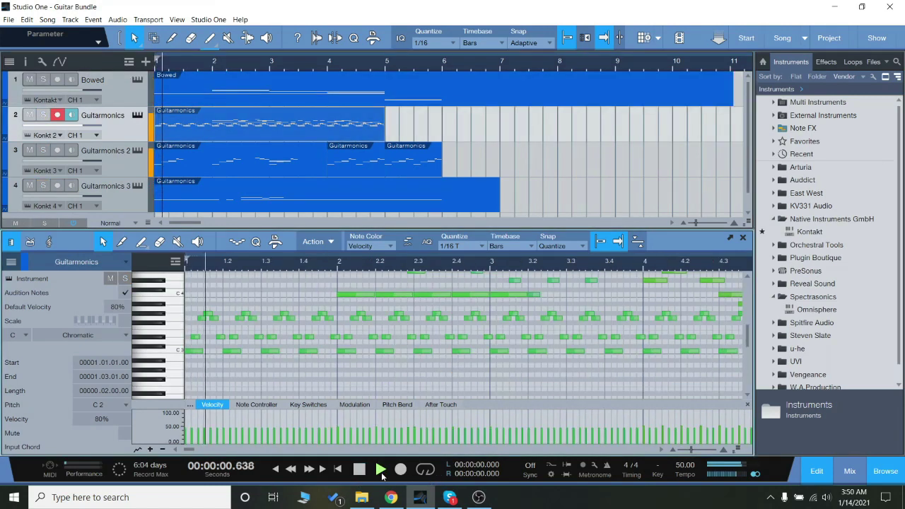
{"action": "scroll", "coordinate": [442, 391], "scroll_direction": "up", "scroll_amount": 5}
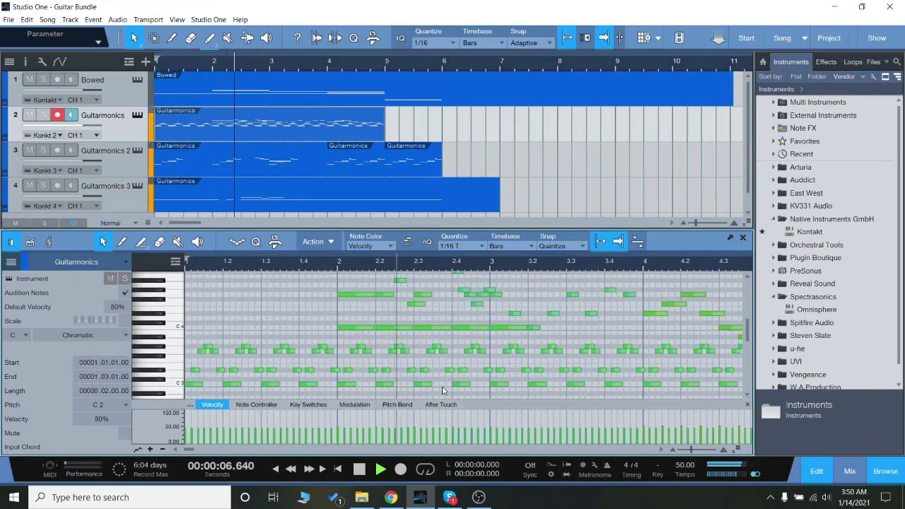
{"action": "scroll", "coordinate": [442, 391], "scroll_direction": "up", "scroll_amount": 1}
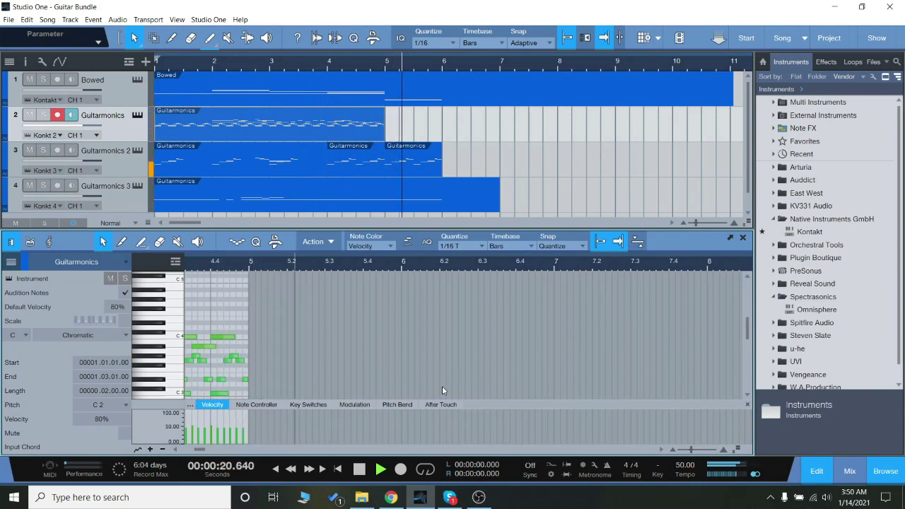
Step: Stop playback, solo the Bowed track, rewind to zero, and reopen its Kontakt instrument
{"action": "left_click", "coordinate": [360, 472]}
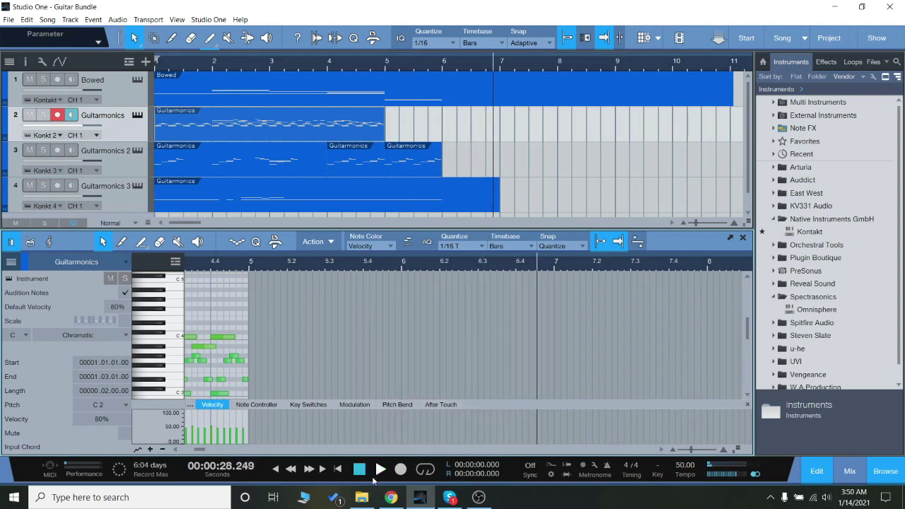
{"action": "left_click", "coordinate": [116, 87]}
{"action": "left_click", "coordinate": [43, 79]}
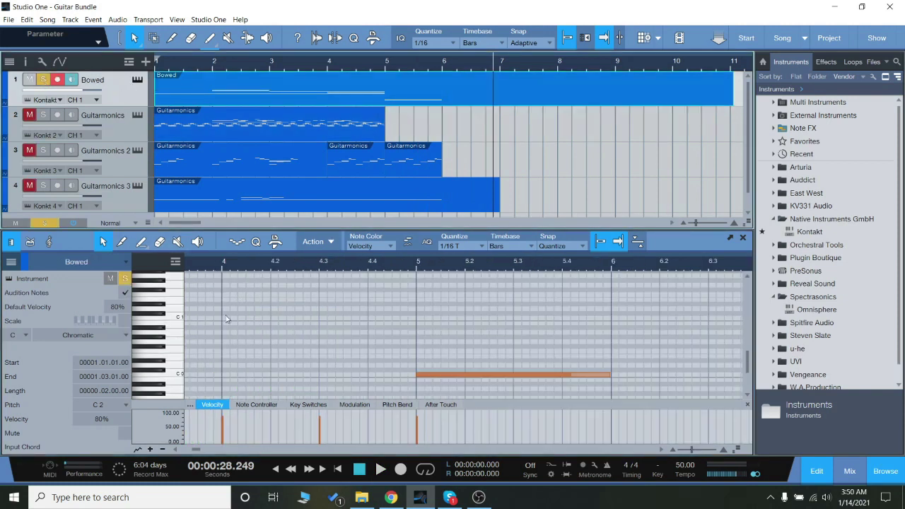
{"action": "left_click", "coordinate": [274, 469]}
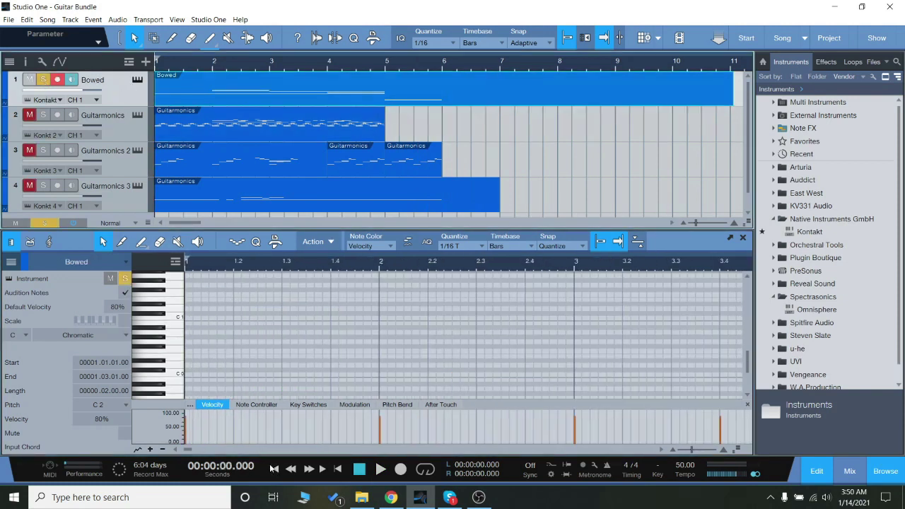
{"action": "left_click", "coordinate": [138, 80]}
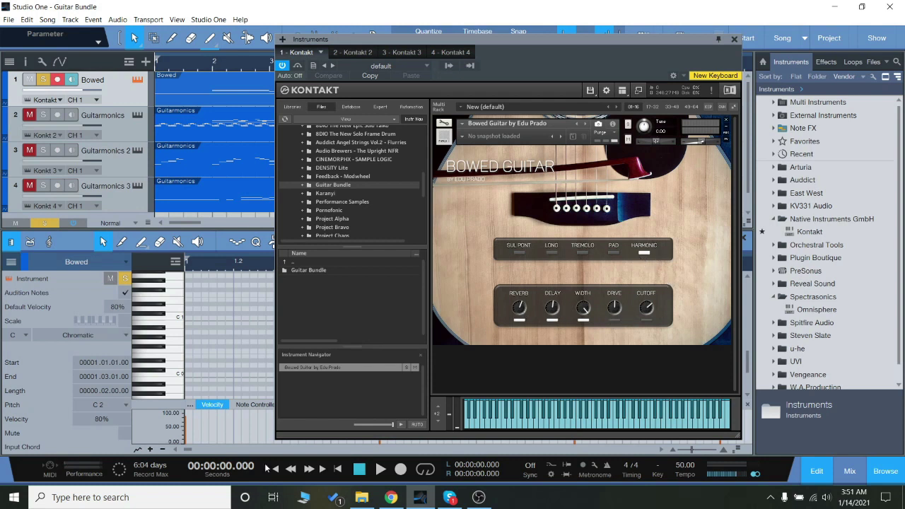
Step: Play the Bowed part, audition two Harmonic notes, then replay and stop at 00:00:21.231
{"action": "key", "text": "space"}
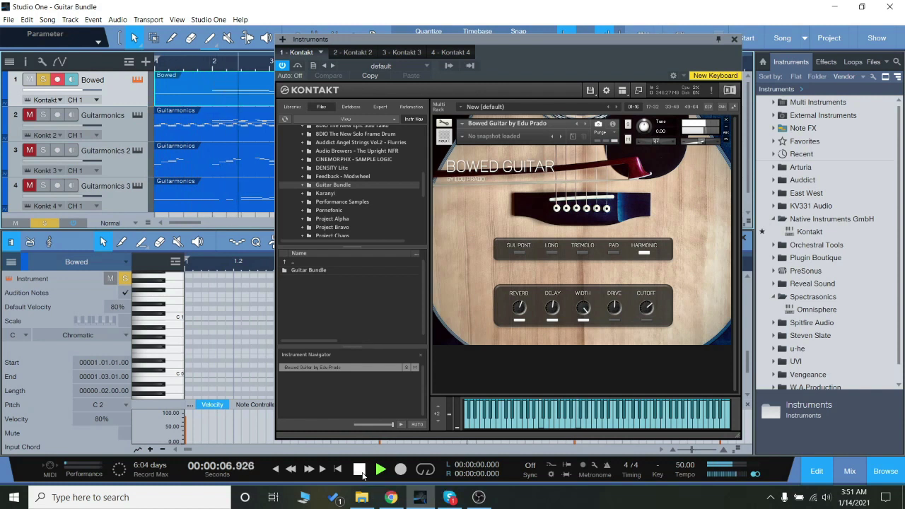
{"action": "left_click", "coordinate": [361, 470]}
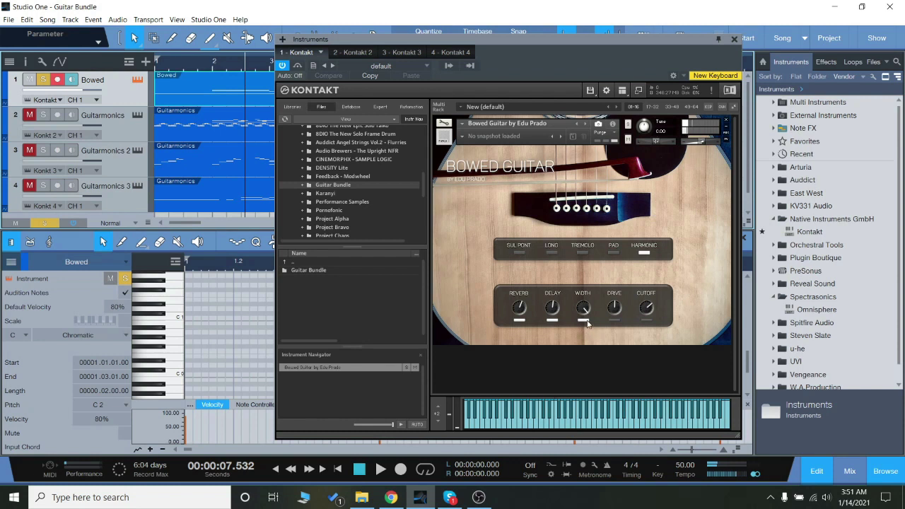
{"action": "left_click", "coordinate": [589, 427]}
{"action": "left_click", "coordinate": [564, 426]}
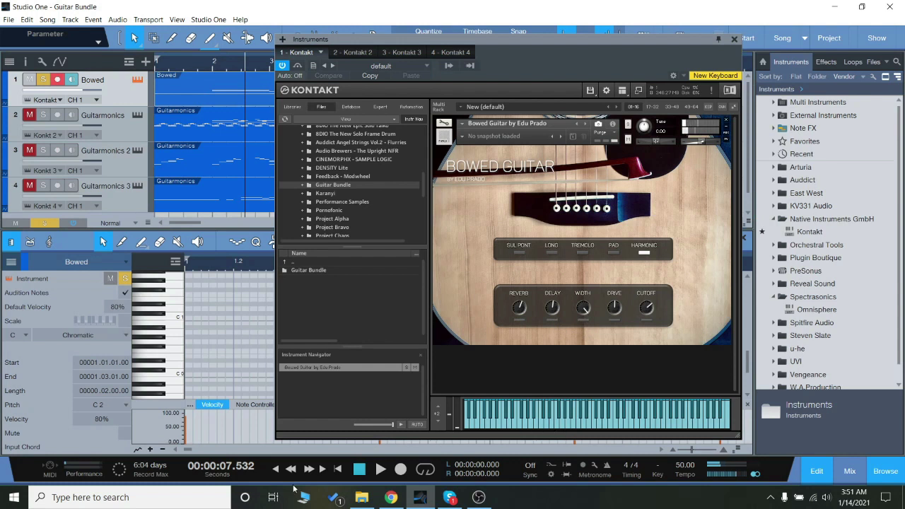
{"action": "left_click", "coordinate": [382, 470]}
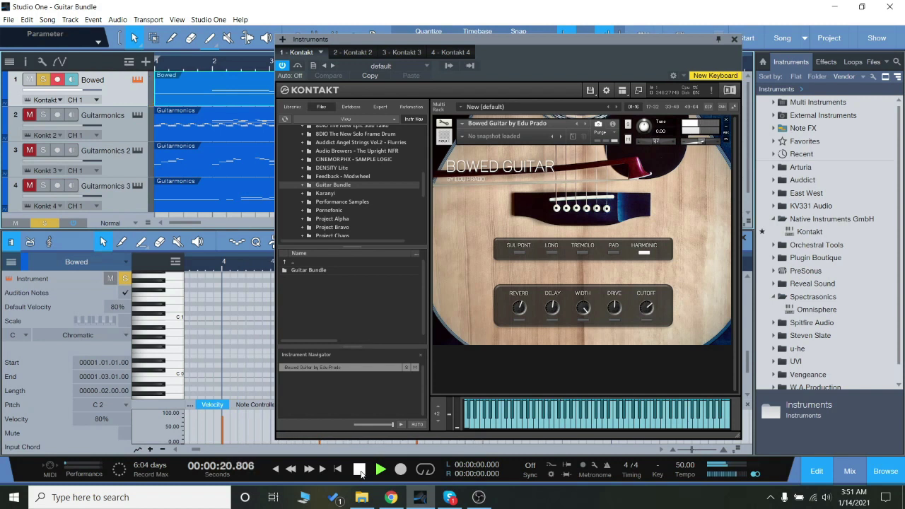
{"action": "left_click", "coordinate": [361, 471]}
Step: Audition Sul Pont with Reverb and Delay enabled, then switch to Long and play a note
{"action": "left_click", "coordinate": [524, 258]}
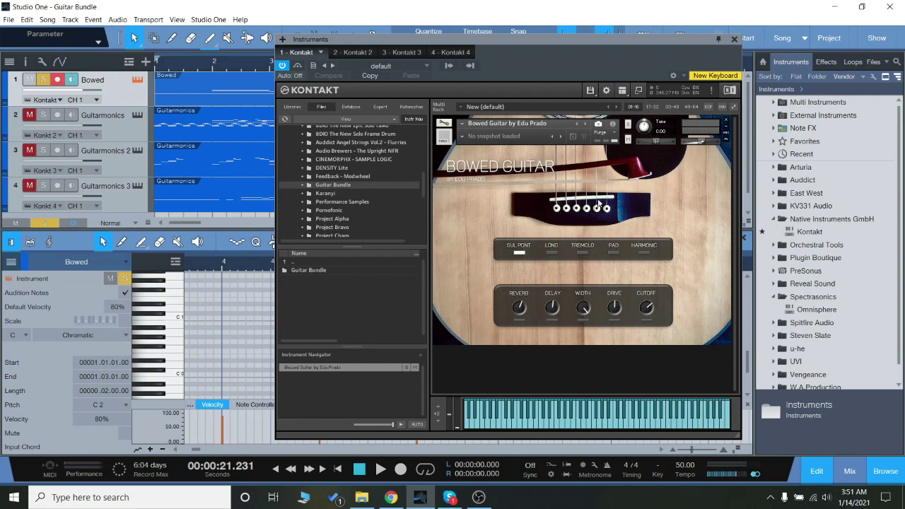
{"action": "left_click", "coordinate": [541, 424]}
{"action": "left_click", "coordinate": [523, 321]}
{"action": "left_click", "coordinate": [552, 320]}
{"action": "left_click", "coordinate": [587, 427]}
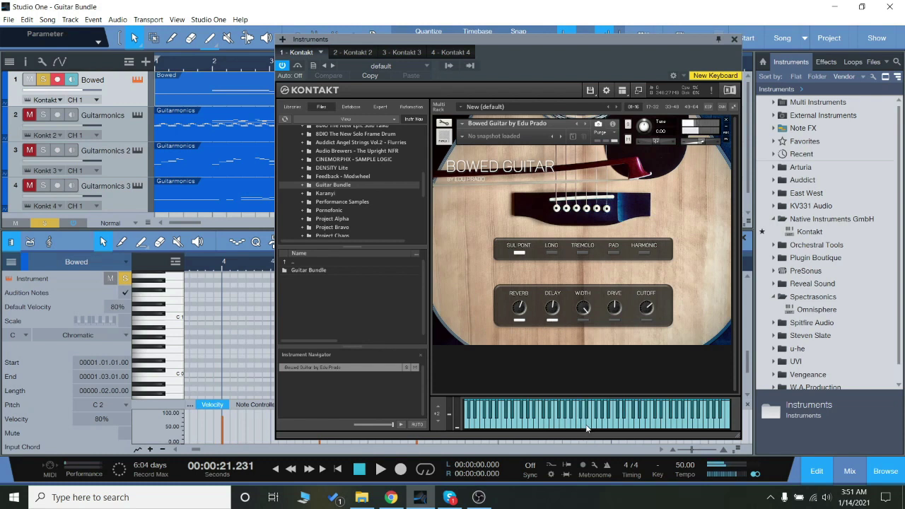
{"action": "left_click", "coordinate": [563, 424]}
{"action": "left_click", "coordinate": [504, 426]}
{"action": "left_click", "coordinate": [551, 253]}
{"action": "left_click", "coordinate": [542, 428]}
Step: Turn Delay off and audition several Long articulation notes dry
{"action": "left_click", "coordinate": [552, 321]}
{"action": "left_click", "coordinate": [547, 428]}
{"action": "left_click", "coordinate": [545, 405]}
{"action": "left_click", "coordinate": [546, 405]}
{"action": "left_click", "coordinate": [563, 411]}
{"action": "left_click", "coordinate": [584, 408]}
{"action": "left_click", "coordinate": [587, 421]}
{"action": "left_click", "coordinate": [584, 408]}
{"action": "left_click", "coordinate": [586, 421]}
{"action": "left_click", "coordinate": [587, 407]}
Step: Turn Delay back on and audition the Tremolo articulation on four notes
{"action": "left_click", "coordinate": [552, 319]}
{"action": "left_click", "coordinate": [581, 256]}
{"action": "left_click", "coordinate": [583, 422]}
{"action": "left_click", "coordinate": [606, 429]}
{"action": "left_click", "coordinate": [603, 426]}
{"action": "left_click", "coordinate": [618, 426]}
Step: Play Tremolo notes with Delay off, then switch the Drive effect on
{"action": "left_click", "coordinate": [552, 320]}
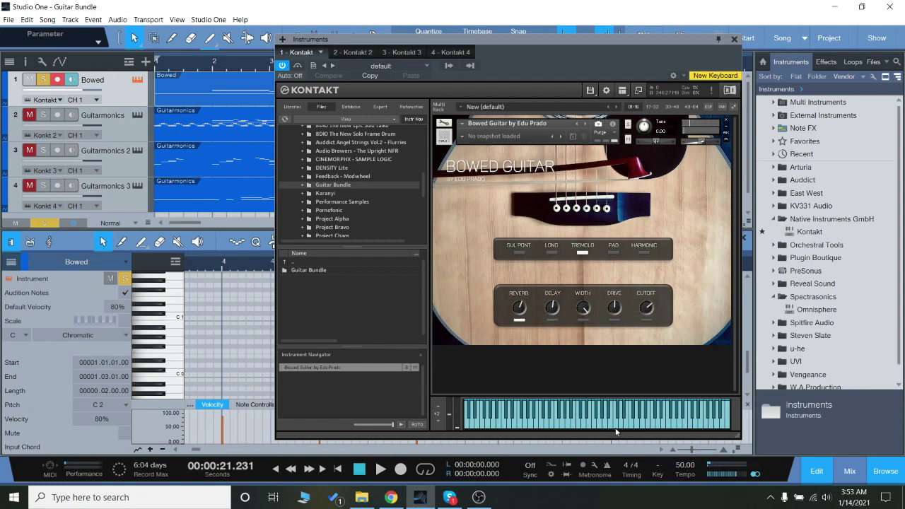
{"action": "left_click", "coordinate": [620, 427]}
{"action": "left_click", "coordinate": [611, 420]}
{"action": "left_click", "coordinate": [607, 417]}
{"action": "left_click", "coordinate": [601, 421]}
{"action": "left_click", "coordinate": [568, 424]}
{"action": "left_click", "coordinate": [614, 322]}
Step: Switch Bowed Guitar to the Pad articulation and audition nine notes
{"action": "left_click", "coordinate": [612, 251]}
{"action": "left_click", "coordinate": [583, 427]}
{"action": "left_click", "coordinate": [585, 429]}
{"action": "left_click", "coordinate": [604, 426]}
{"action": "left_click", "coordinate": [601, 429]}
{"action": "left_click", "coordinate": [621, 427]}
{"action": "left_click", "coordinate": [615, 428]}
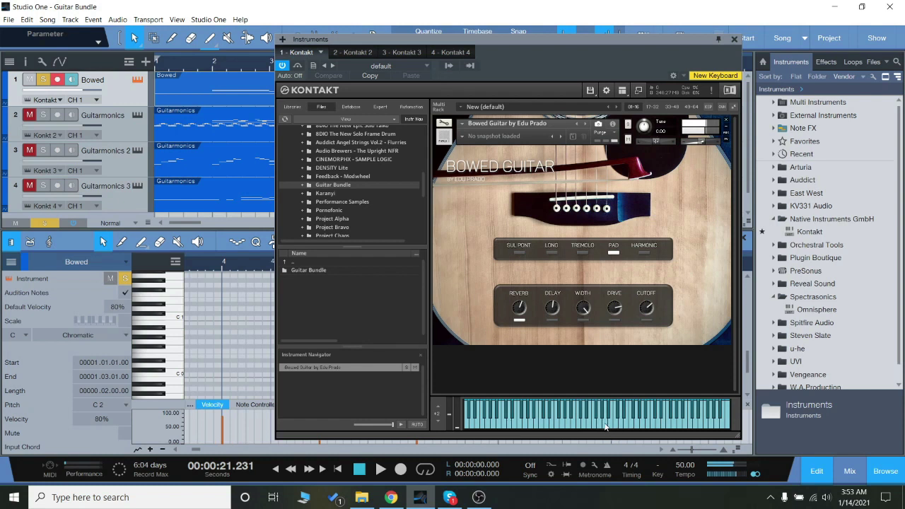
{"action": "left_click", "coordinate": [601, 427]}
{"action": "left_click", "coordinate": [622, 422]}
{"action": "left_click", "coordinate": [599, 423]}
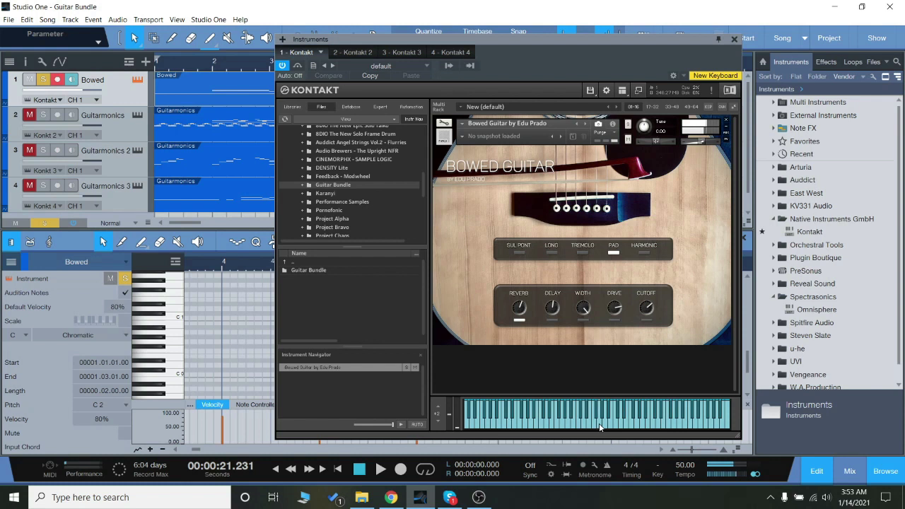
Step: Return to Harmonic, play notes, enable Width, and play a couple more
{"action": "left_click", "coordinate": [644, 254]}
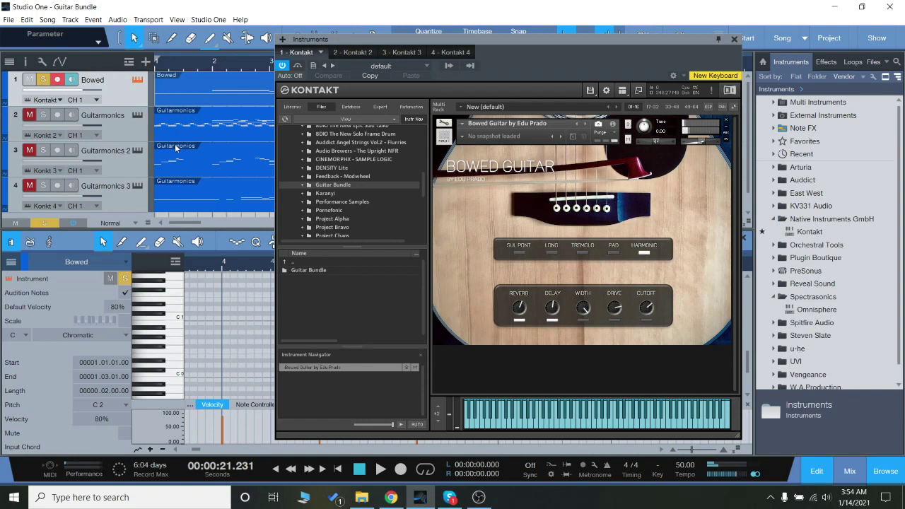
{"action": "left_click", "coordinate": [569, 424]}
{"action": "left_click", "coordinate": [546, 426]}
{"action": "left_click", "coordinate": [526, 426]}
{"action": "left_click", "coordinate": [582, 320]}
{"action": "left_click", "coordinate": [594, 417]}
{"action": "left_click", "coordinate": [581, 426]}
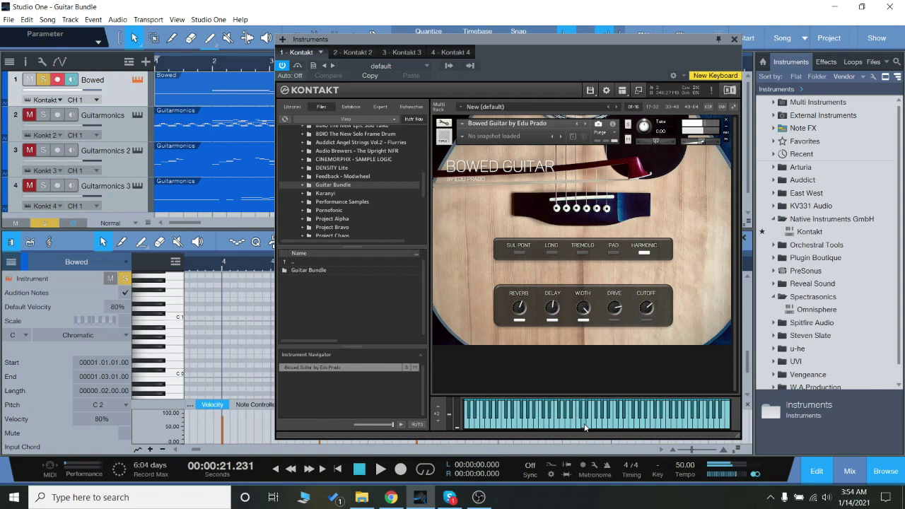
Step: Close Kontakt, select Guitarmonics, mute the Bowed track, and open the Guitarmonics instrument
{"action": "left_click", "coordinate": [733, 39]}
{"action": "left_click", "coordinate": [111, 121]}
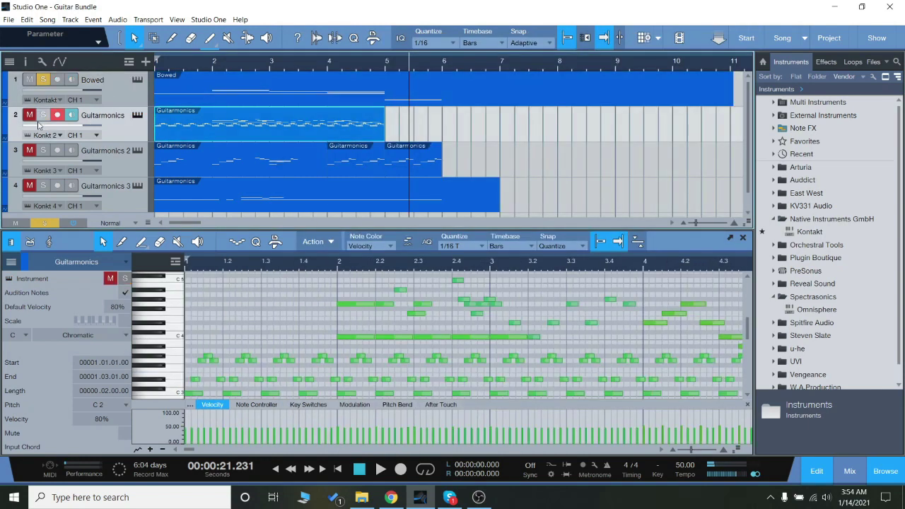
{"action": "left_click", "coordinate": [43, 79]}
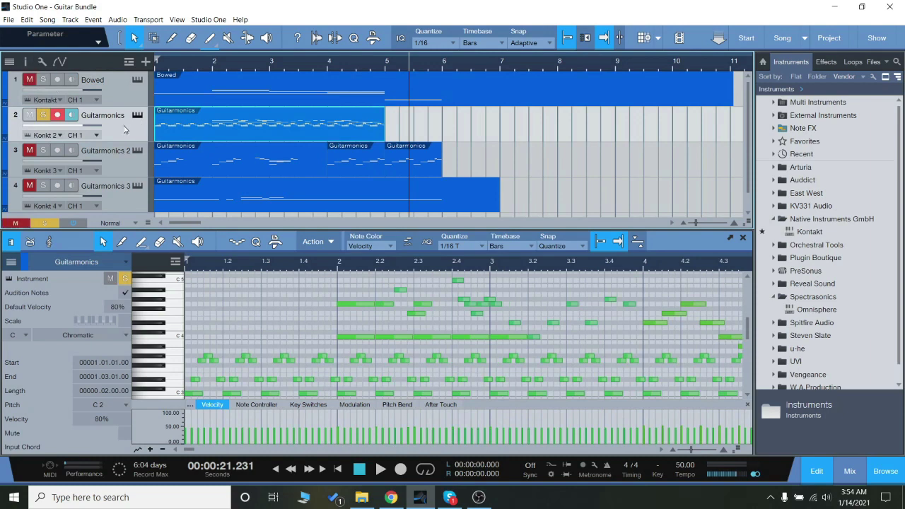
{"action": "left_click", "coordinate": [137, 115]}
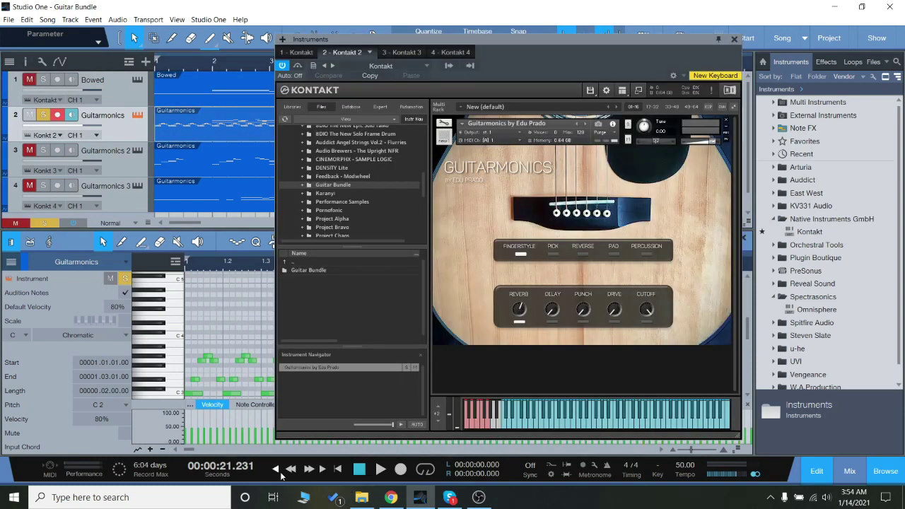
Step: Play the Guitarmonics part, stop, then rewind and replay it from the start
{"action": "key", "text": "ctrl+a"}
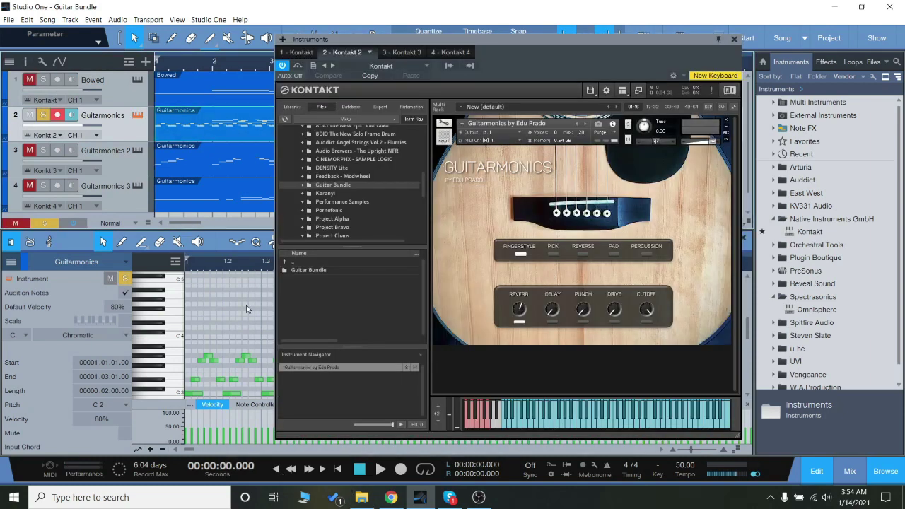
{"action": "left_click", "coordinate": [380, 473]}
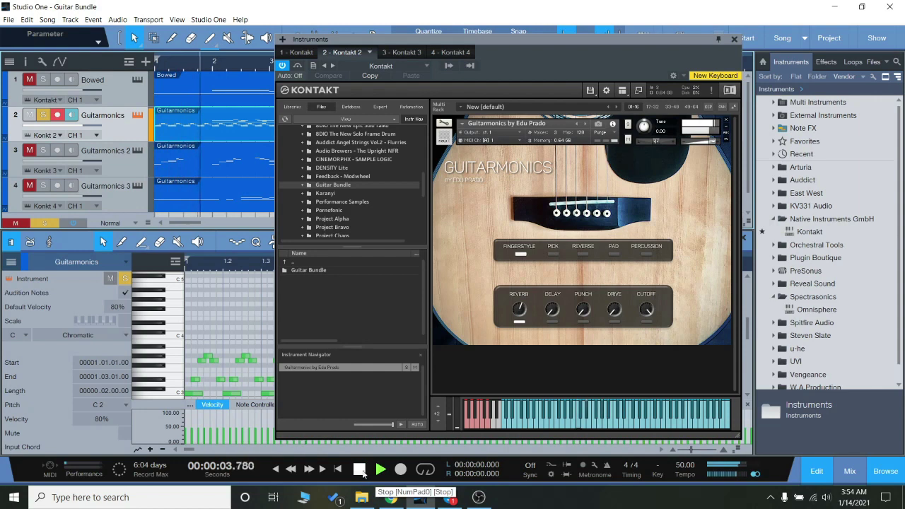
{"action": "left_click", "coordinate": [363, 472]}
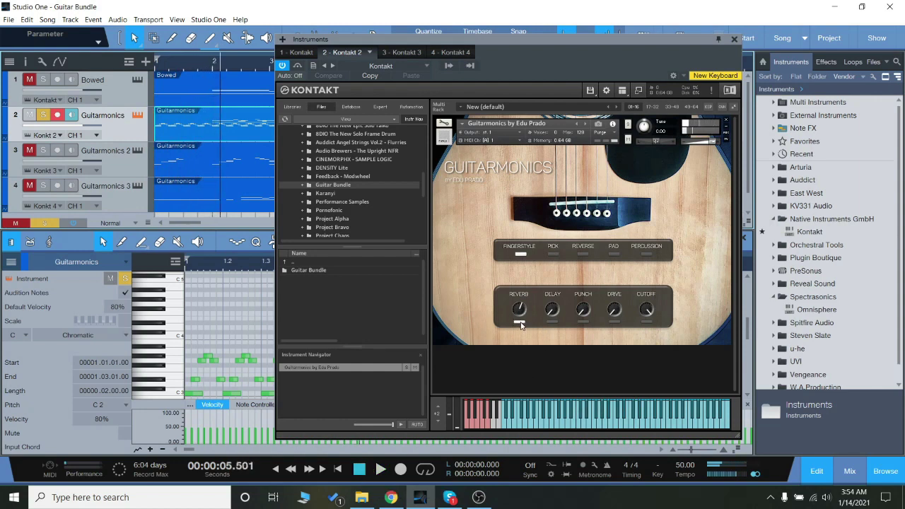
{"action": "left_click", "coordinate": [276, 468]}
{"action": "left_click", "coordinate": [380, 473]}
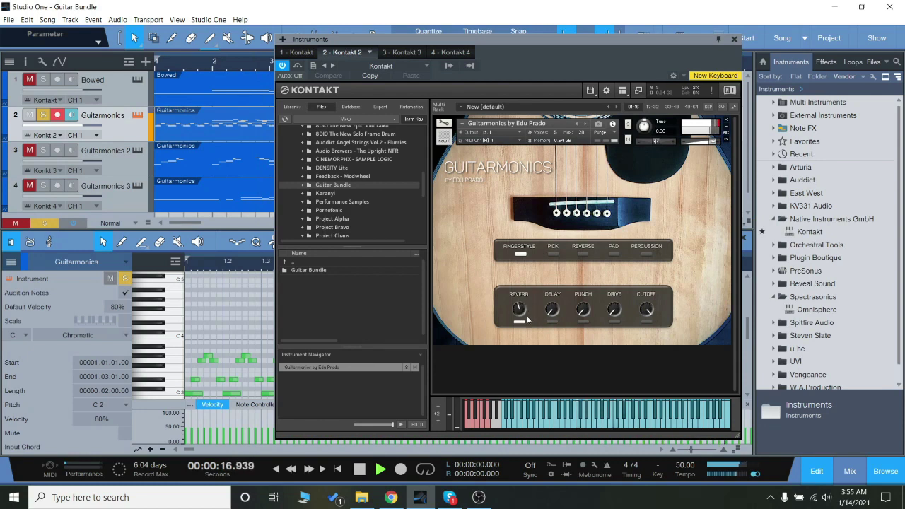
Step: Switch Guitarmonics to Pick, audition several picked notes, then replay the part from zero
{"action": "key", "text": "space"}
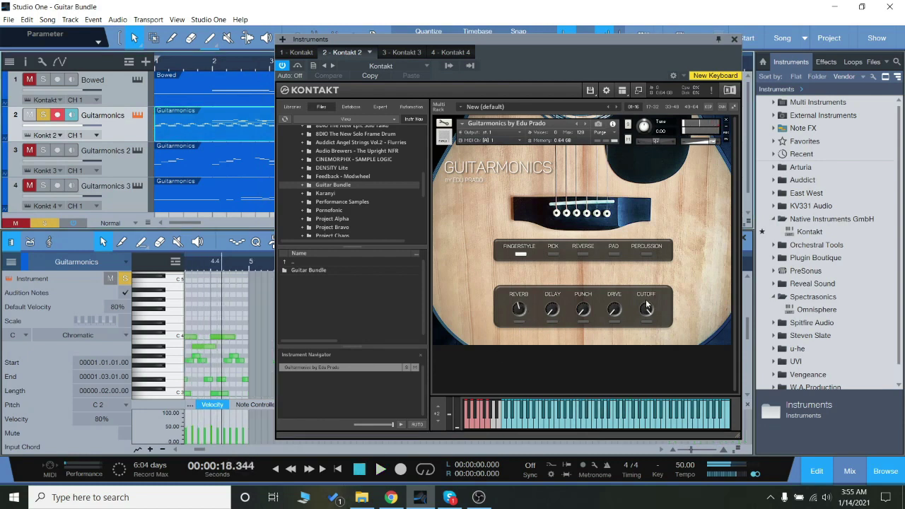
{"action": "left_click", "coordinate": [551, 256]}
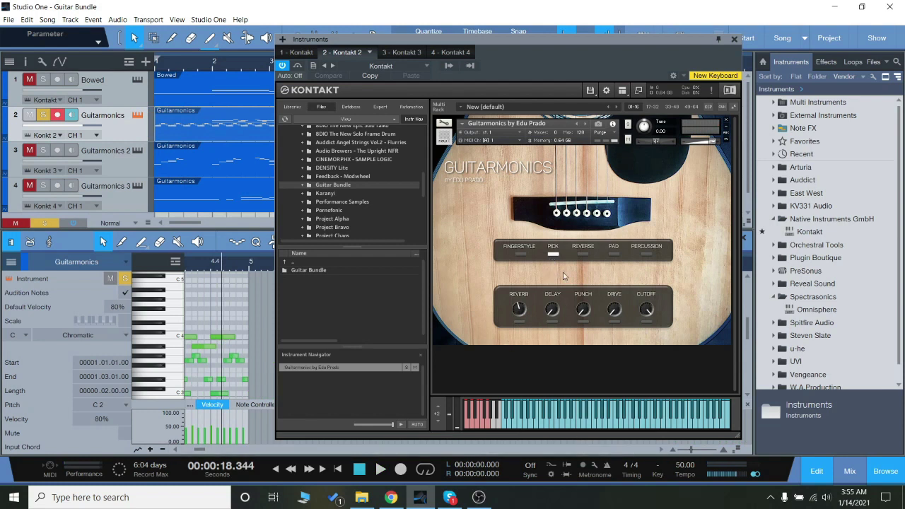
{"action": "left_click", "coordinate": [581, 427]}
{"action": "left_click", "coordinate": [562, 417]}
{"action": "left_click", "coordinate": [587, 409]}
{"action": "left_click", "coordinate": [588, 411]}
{"action": "left_click", "coordinate": [604, 417]}
{"action": "left_click", "coordinate": [588, 417]}
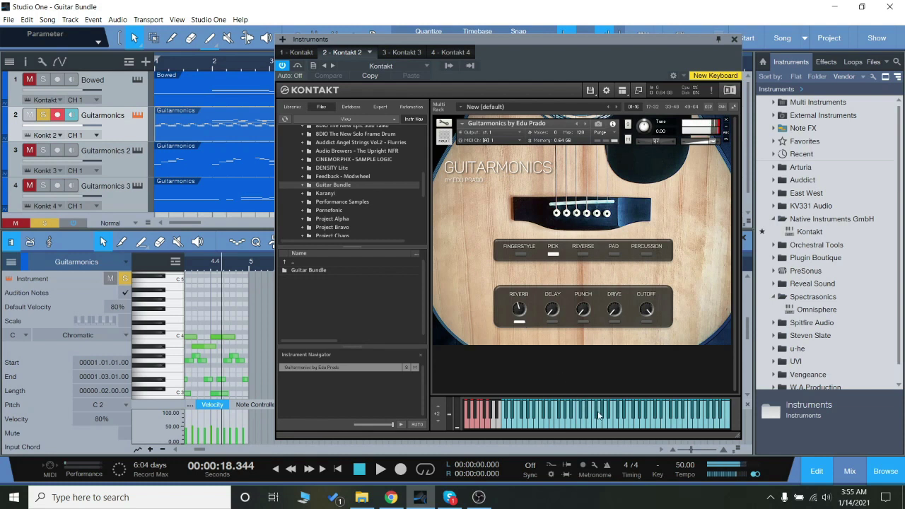
{"action": "left_click", "coordinate": [600, 417]}
{"action": "left_click", "coordinate": [337, 469]}
{"action": "left_click", "coordinate": [379, 469]}
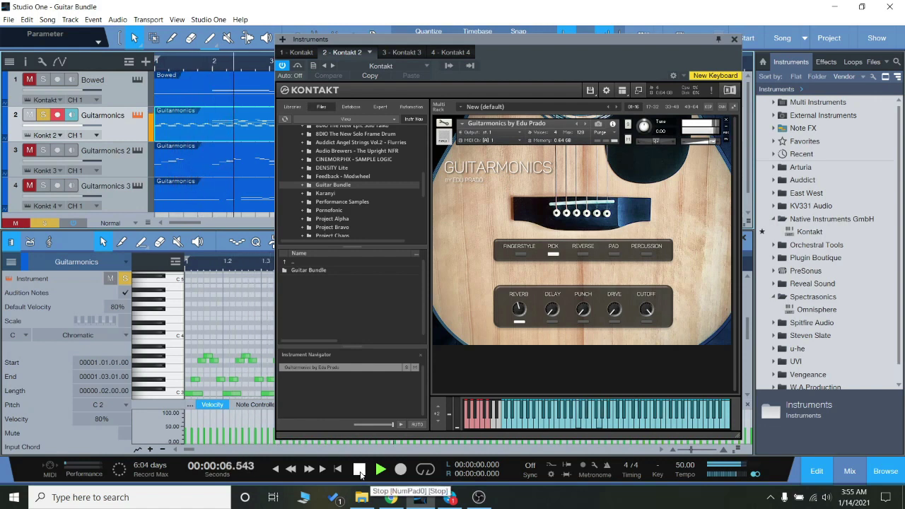
Step: Stop playback, switch Guitarmonics to Reverse, and audition two reversed notes
{"action": "left_click", "coordinate": [359, 469]}
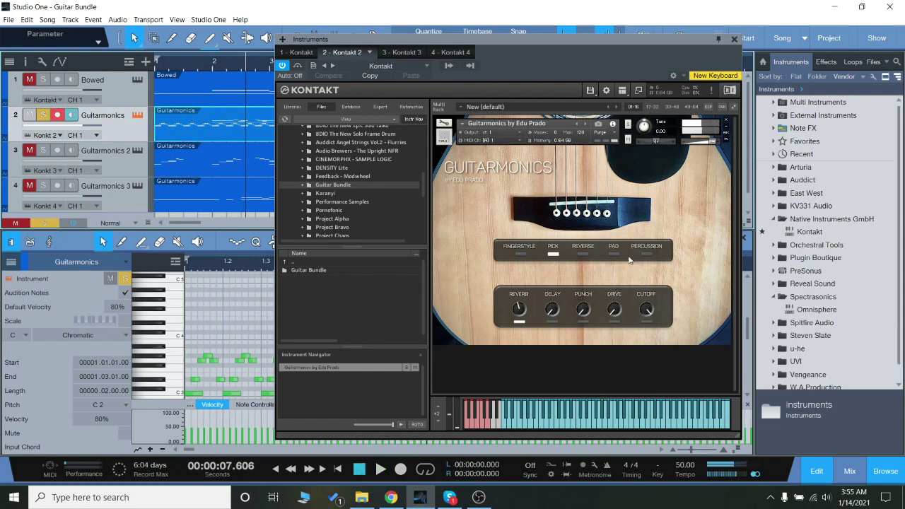
{"action": "left_click", "coordinate": [580, 259]}
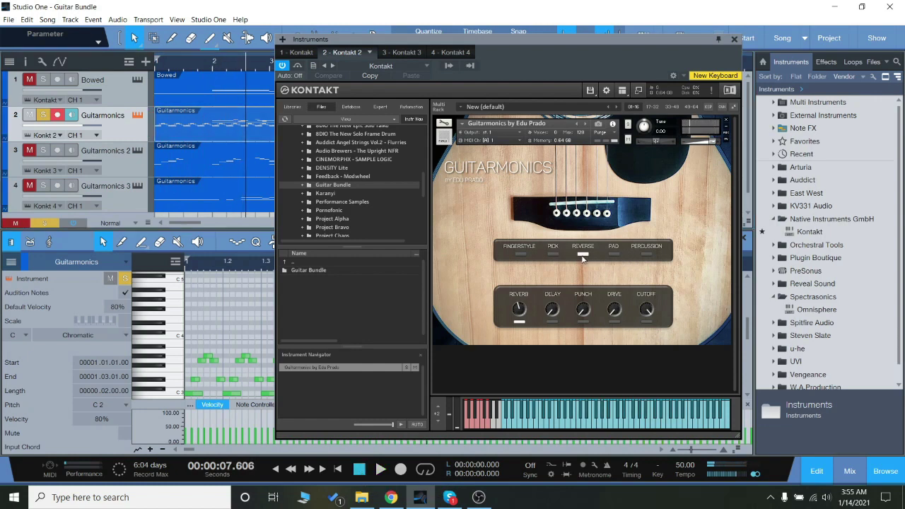
{"action": "left_click", "coordinate": [607, 424]}
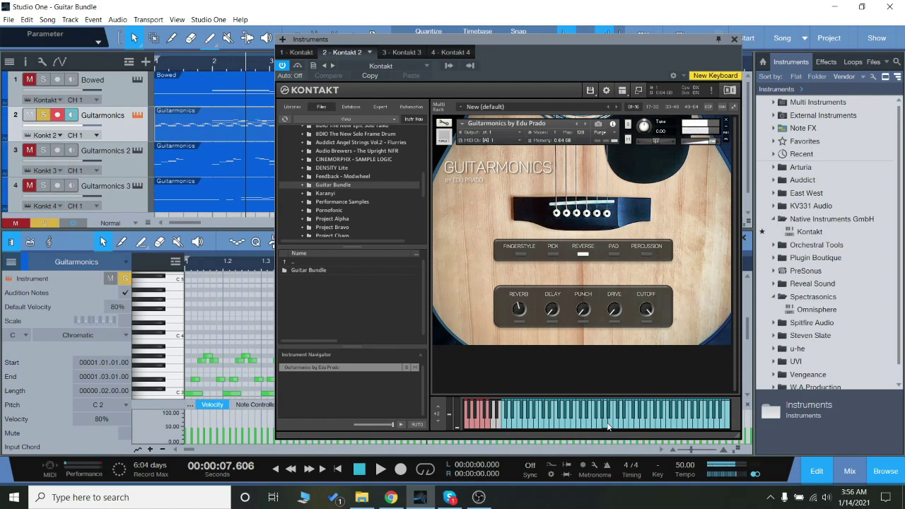
{"action": "left_click", "coordinate": [584, 427]}
Step: Switch Guitarmonics to the PAD articulation and audition a couple of pad notes
{"action": "left_click", "coordinate": [613, 253]}
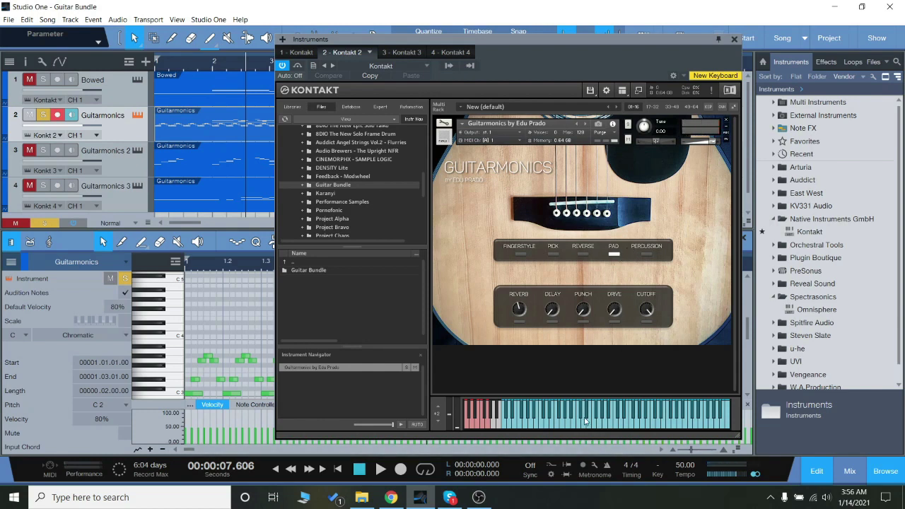
{"action": "left_click", "coordinate": [579, 424]}
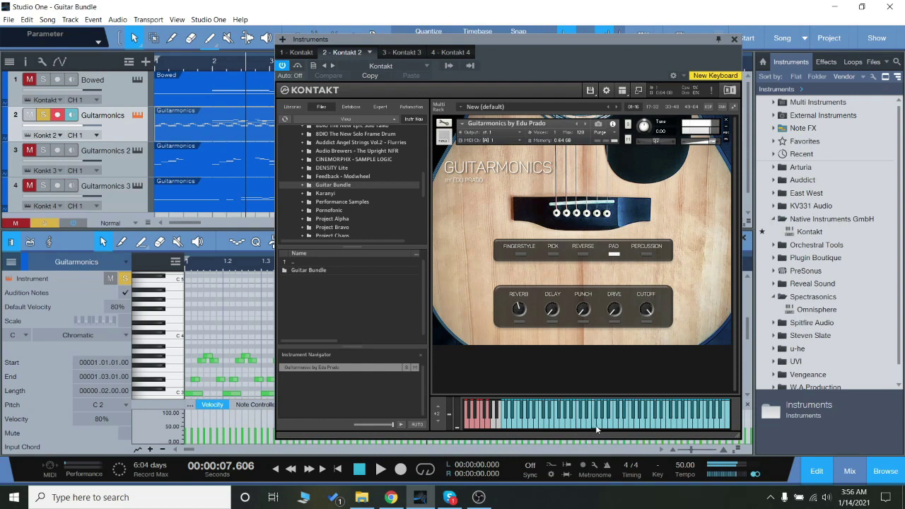
{"action": "left_click", "coordinate": [623, 426]}
Step: Engage reverb, delay, punch, drive and cutoff, auditioning pad notes with the effects
{"action": "left_click", "coordinate": [559, 413]}
{"action": "left_click_drag", "start_coordinate": [552, 311], "coordinate": [552, 297]}
{"action": "left_click", "coordinate": [569, 421]}
{"action": "left_click", "coordinate": [596, 421]}
{"action": "left_click", "coordinate": [621, 420]}
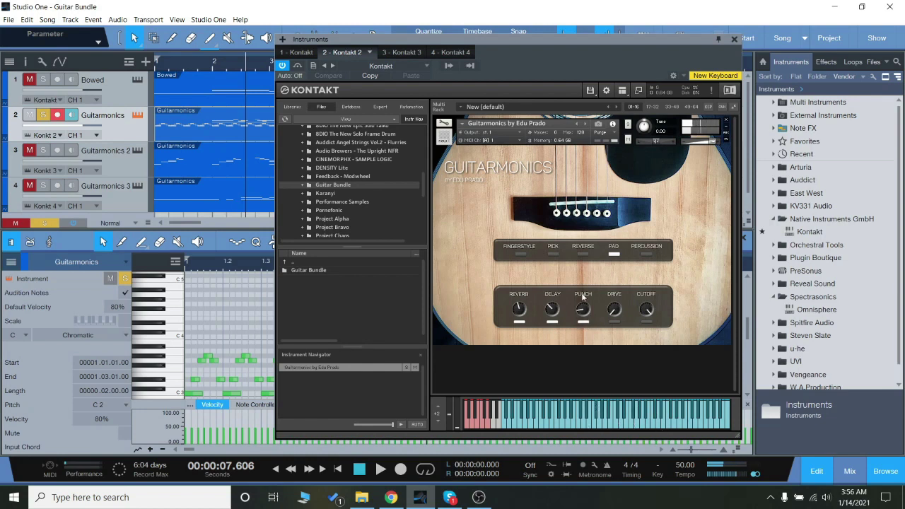
{"action": "left_click_drag", "start_coordinate": [578, 406], "coordinate": [592, 416]}
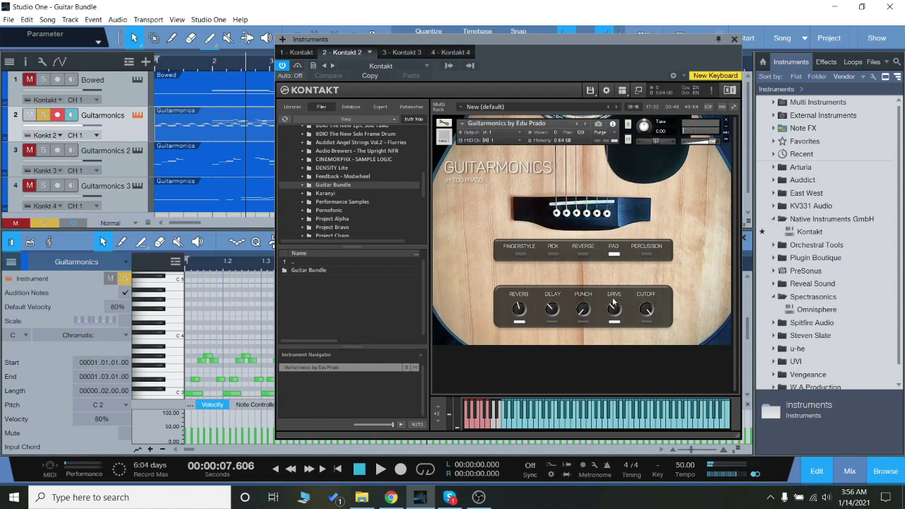
{"action": "left_click", "coordinate": [549, 422]}
{"action": "left_click", "coordinate": [586, 424]}
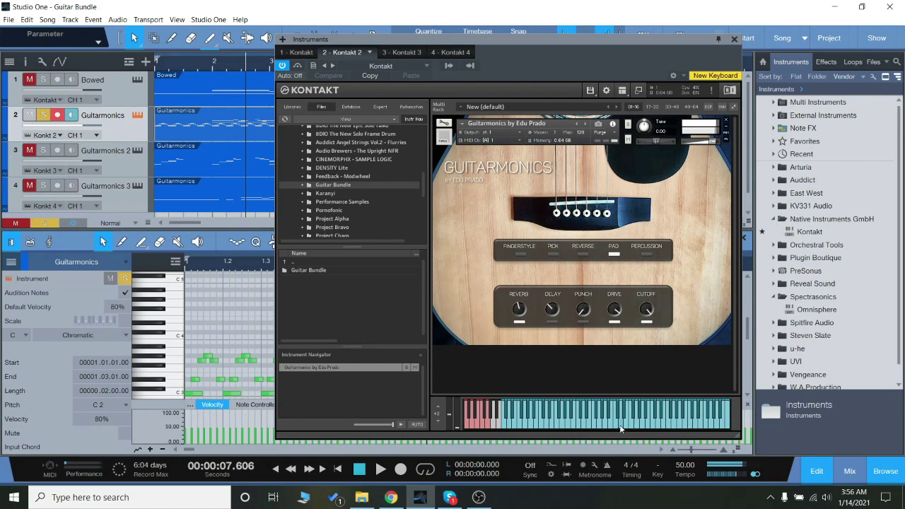
Step: Switch Guitarmonics to PERCUSSION, return to the song start and close Kontakt
{"action": "left_click", "coordinate": [646, 255]}
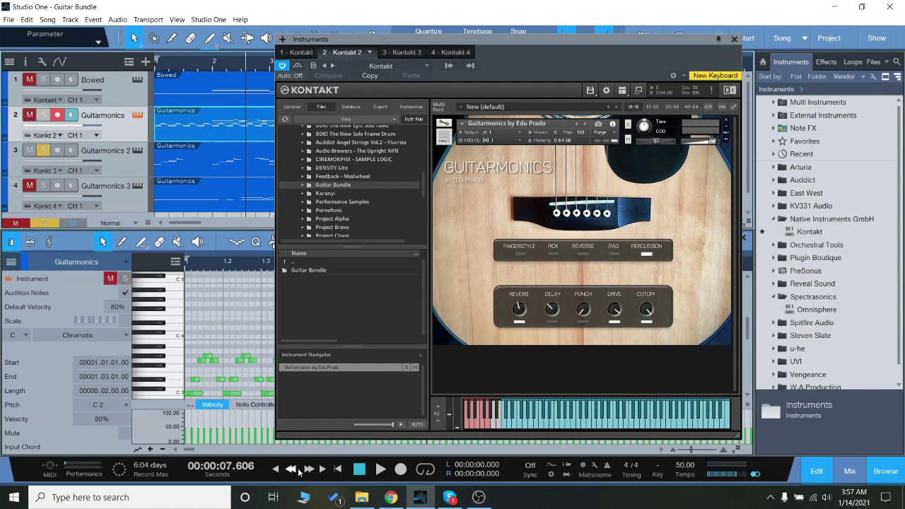
{"action": "left_click", "coordinate": [274, 469]}
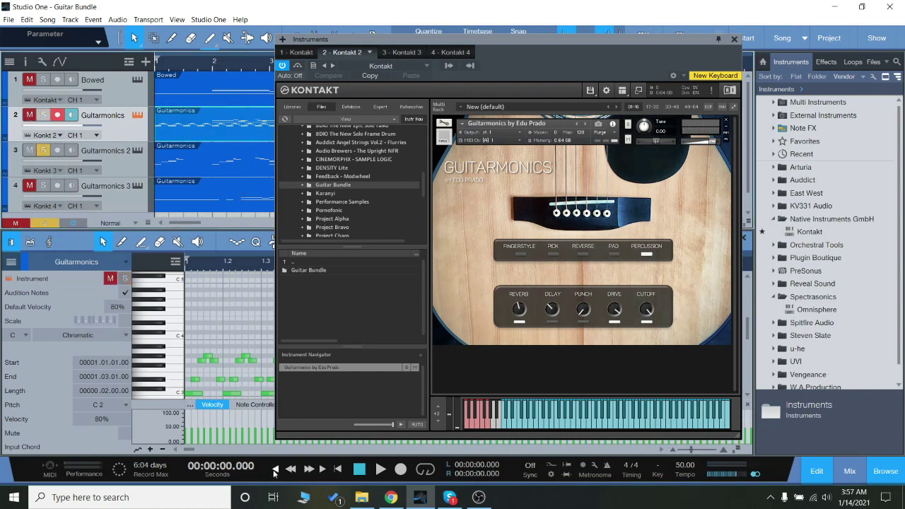
{"action": "left_click", "coordinate": [733, 39]}
Step: Select the Guitarmonics 2 part on track 3 and briefly view its instrument window
{"action": "left_click", "coordinate": [201, 168]}
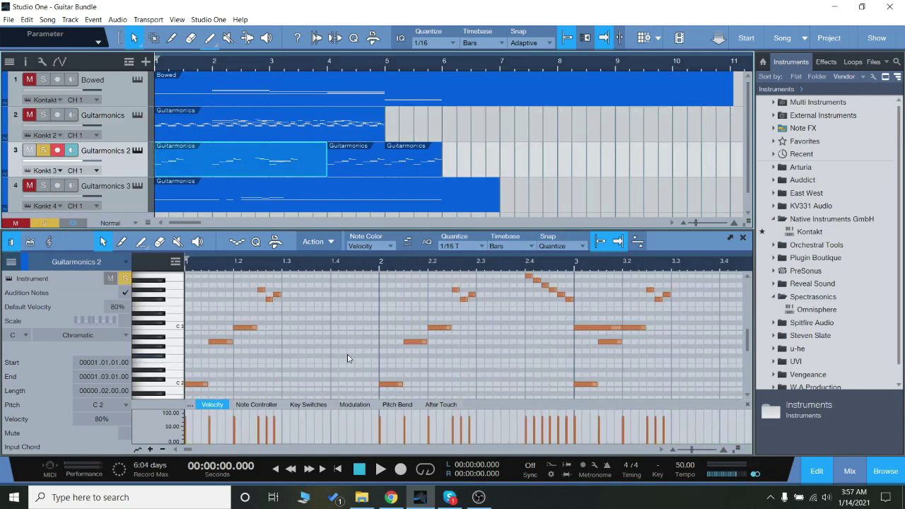
{"action": "scroll", "coordinate": [548, 371], "scroll_direction": "down", "scroll_amount": 2}
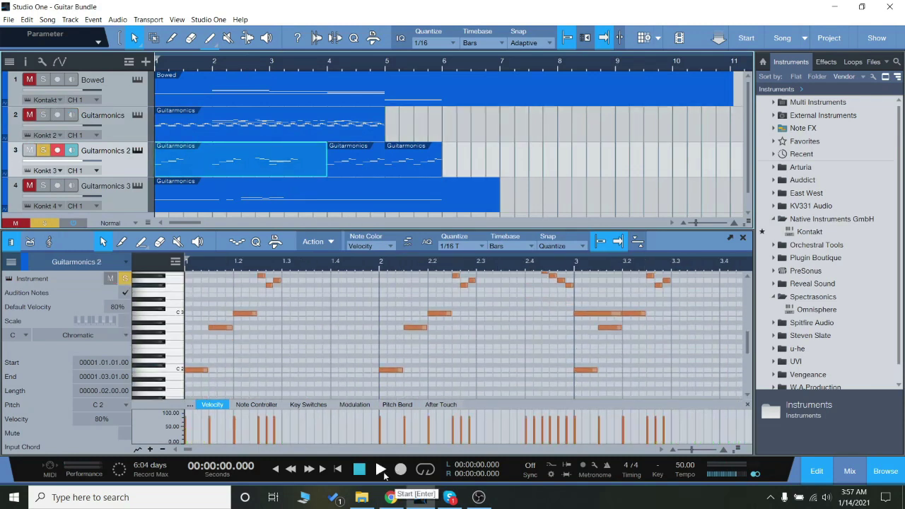
{"action": "left_click", "coordinate": [140, 153]}
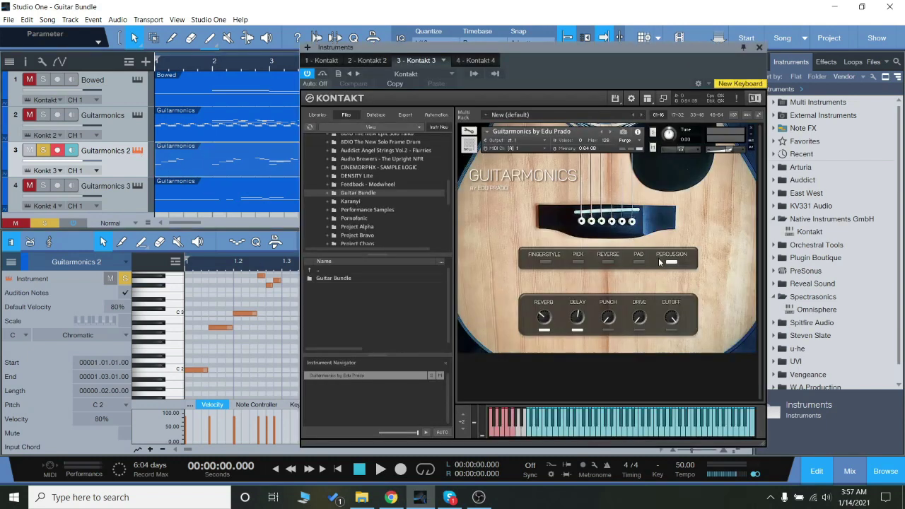
{"action": "left_click", "coordinate": [756, 48]}
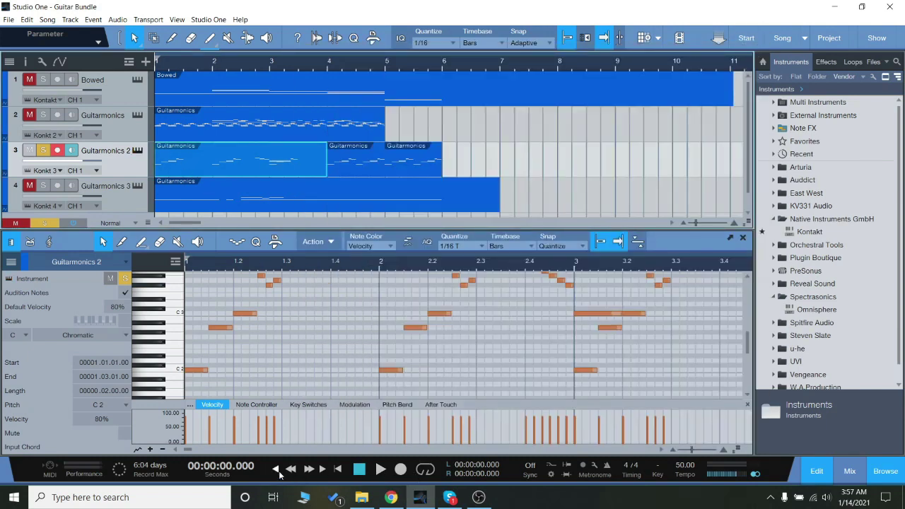
Step: Play back the Guitarmonics 2 part, stopping at 00:00:19.346
{"action": "left_click", "coordinate": [379, 469]}
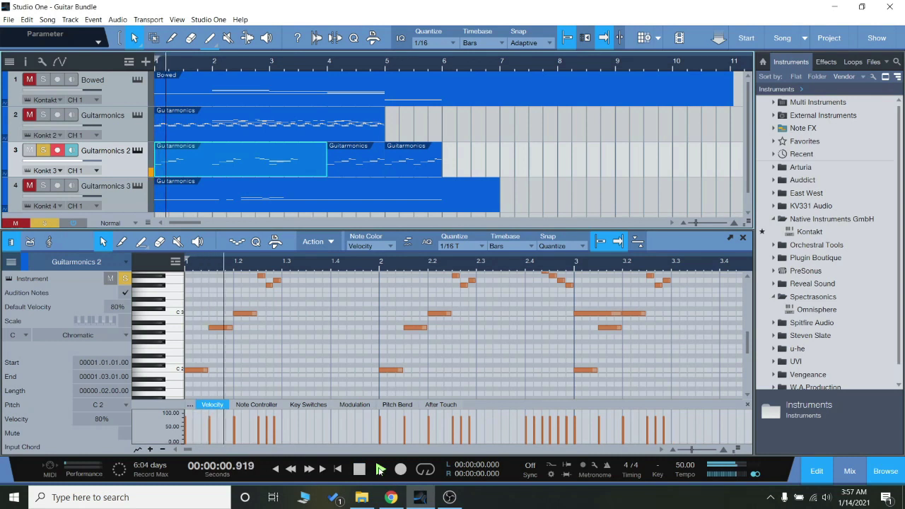
{"action": "scroll", "coordinate": [539, 394], "scroll_direction": "up", "scroll_amount": 1}
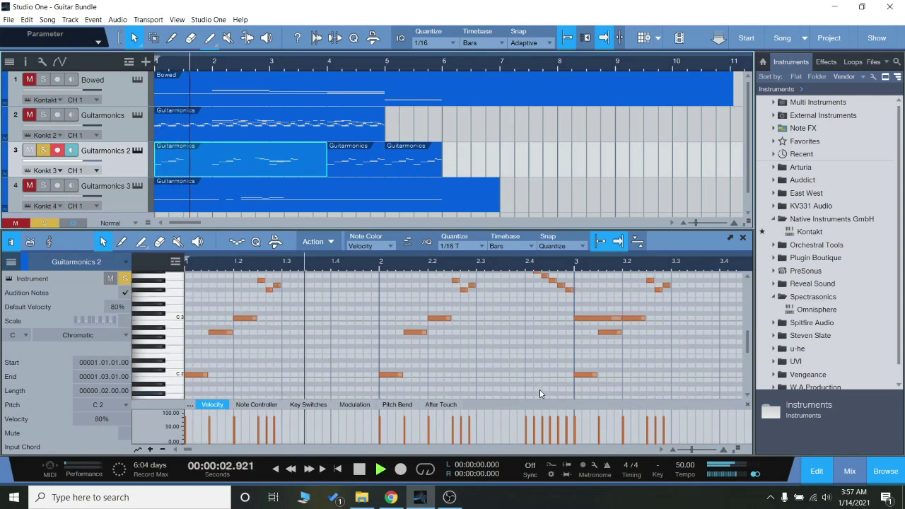
{"action": "scroll", "coordinate": [539, 394], "scroll_direction": "up", "scroll_amount": 1}
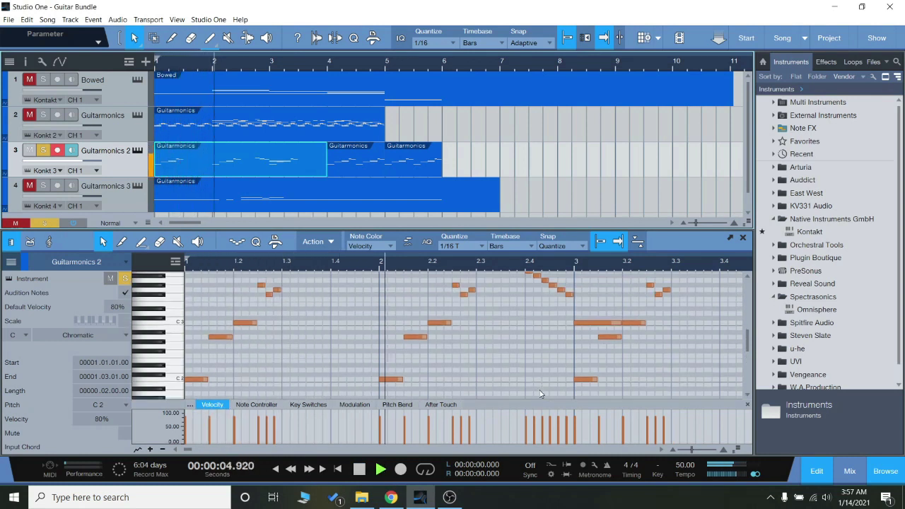
{"action": "scroll", "coordinate": [539, 393], "scroll_direction": "up", "scroll_amount": 1}
{"action": "scroll", "coordinate": [539, 393], "scroll_direction": "up", "scroll_amount": 1}
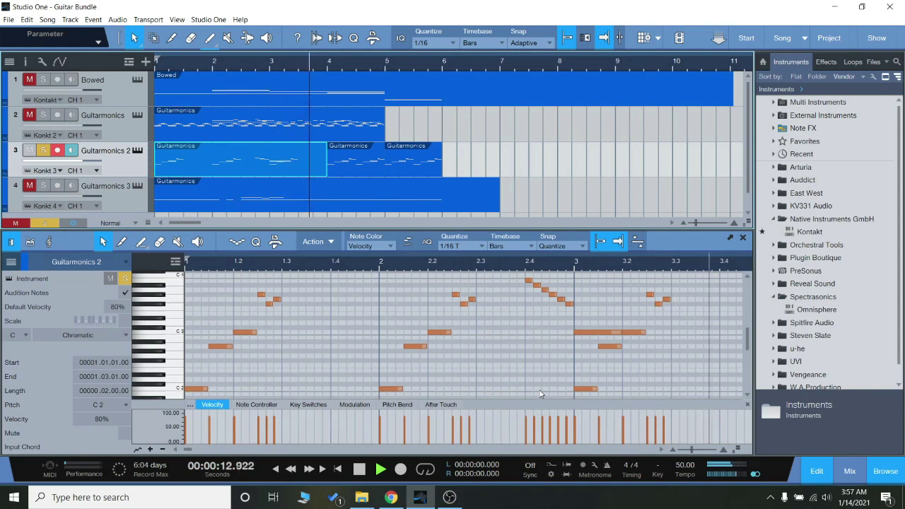
{"action": "left_click", "coordinate": [509, 382]}
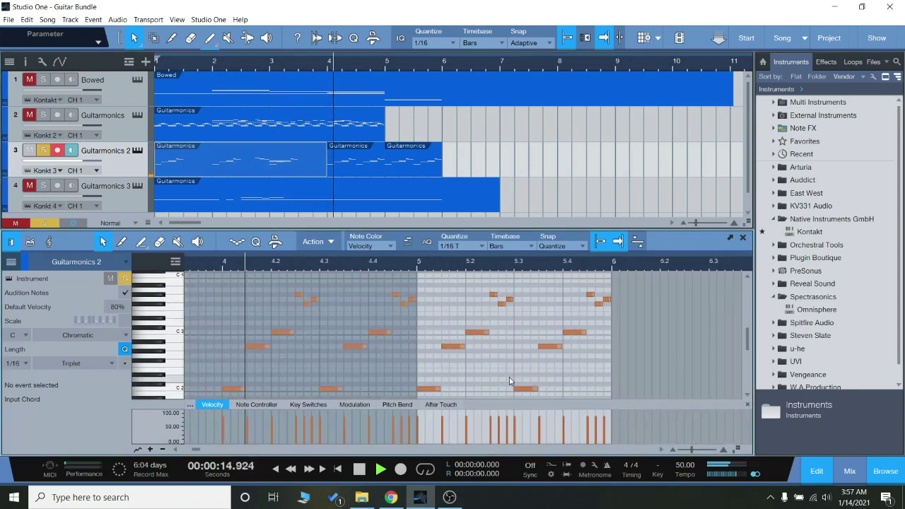
{"action": "left_click", "coordinate": [406, 387]}
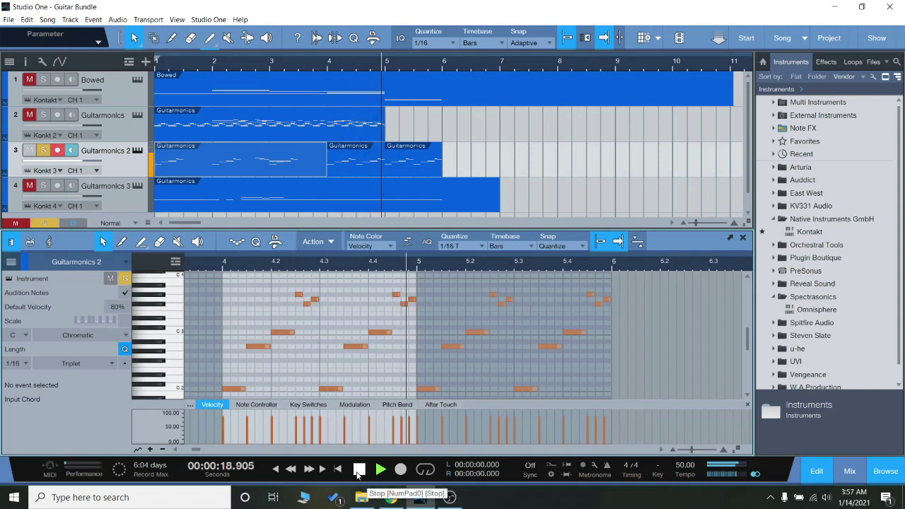
{"action": "left_click", "coordinate": [358, 474]}
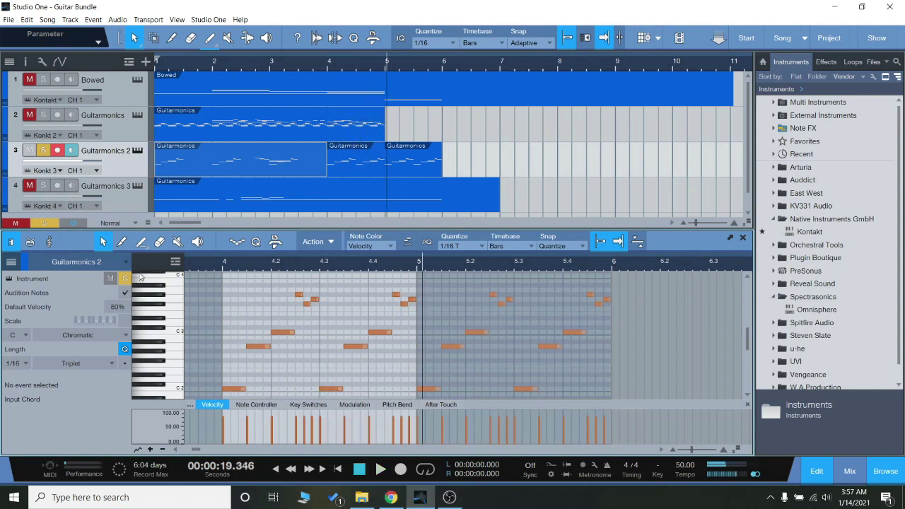
Step: Select the Guitarmonics 3 track and briefly view its Kontakt instrument window
{"action": "left_click", "coordinate": [108, 204]}
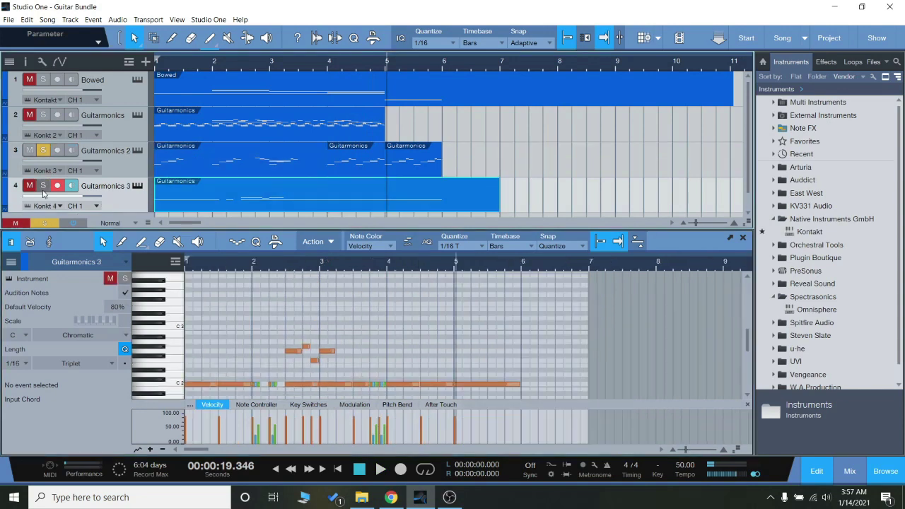
{"action": "left_click", "coordinate": [138, 185]}
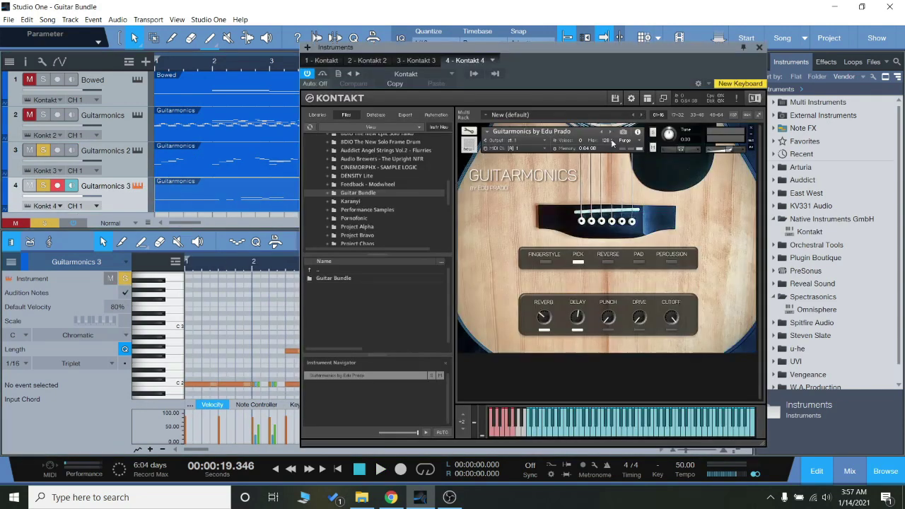
{"action": "left_click", "coordinate": [758, 47]}
Step: Mute Guitarmonics 2, play the Guitarmonics 3 part from the start, then unmute Guitarmonics 2
{"action": "left_click", "coordinate": [29, 151]}
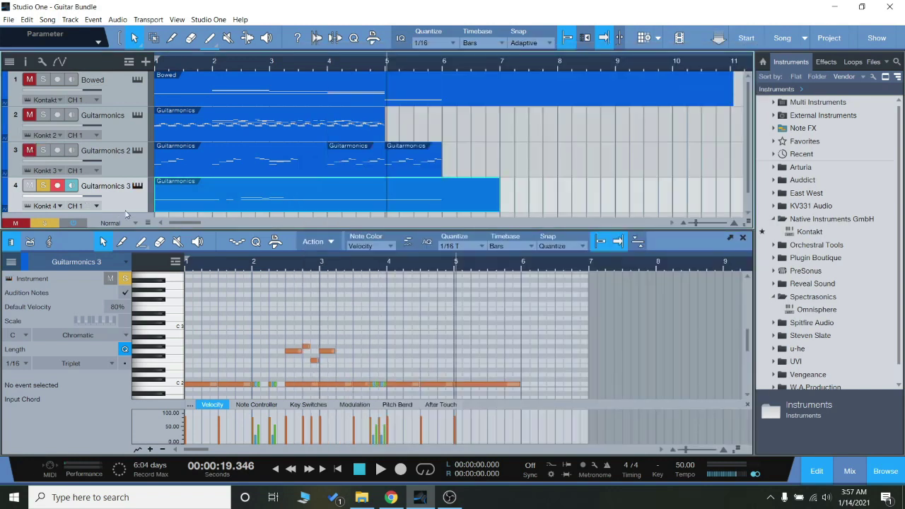
{"action": "left_click", "coordinate": [276, 471]}
{"action": "left_click", "coordinate": [537, 196]}
{"action": "left_click", "coordinate": [285, 193]}
{"action": "left_click", "coordinate": [381, 471]}
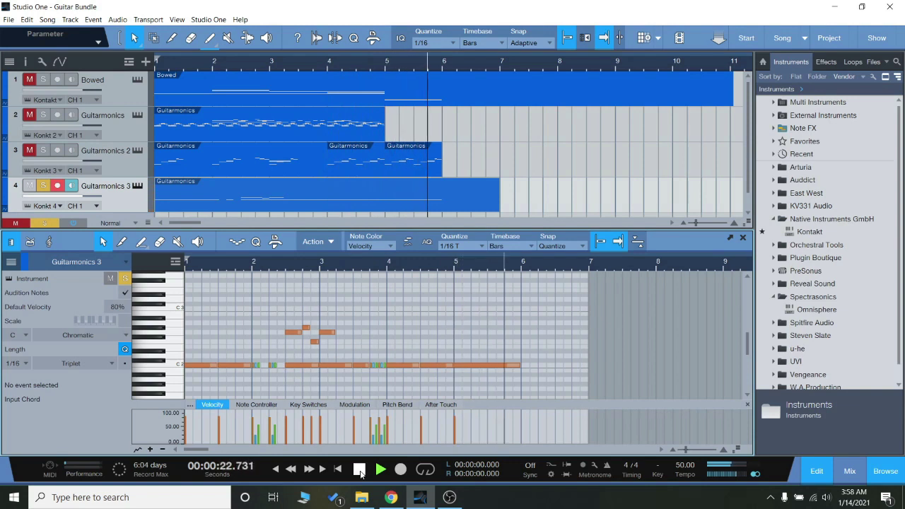
{"action": "left_click", "coordinate": [29, 151]}
Step: Stop, then play the full arrangement from the beginning
{"action": "key", "text": "space"}
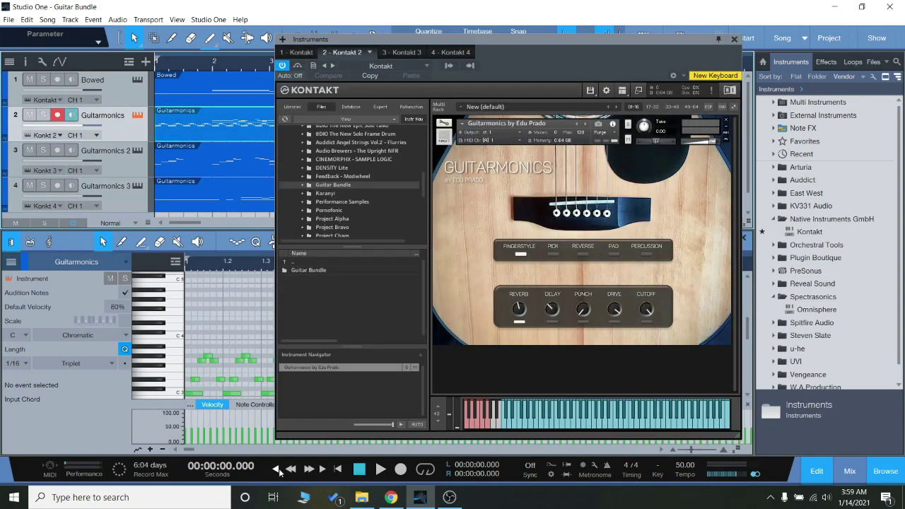
{"action": "left_click", "coordinate": [380, 470]}
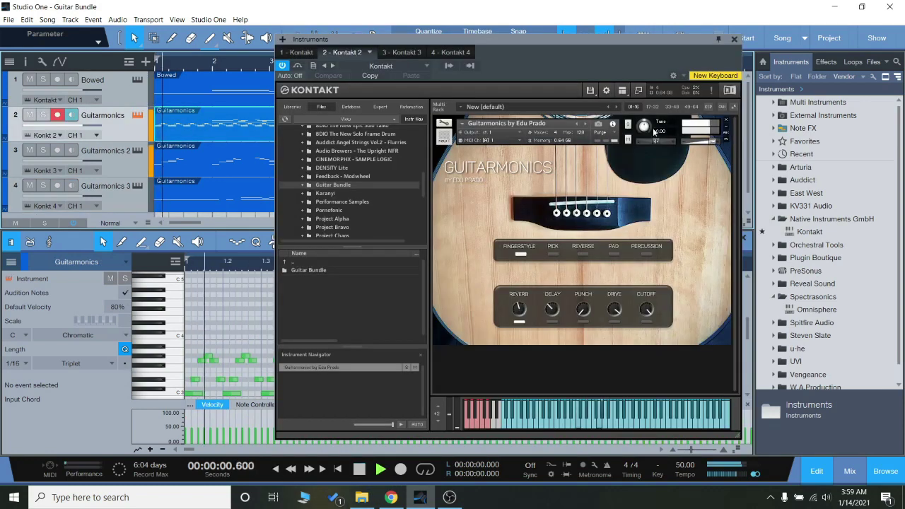